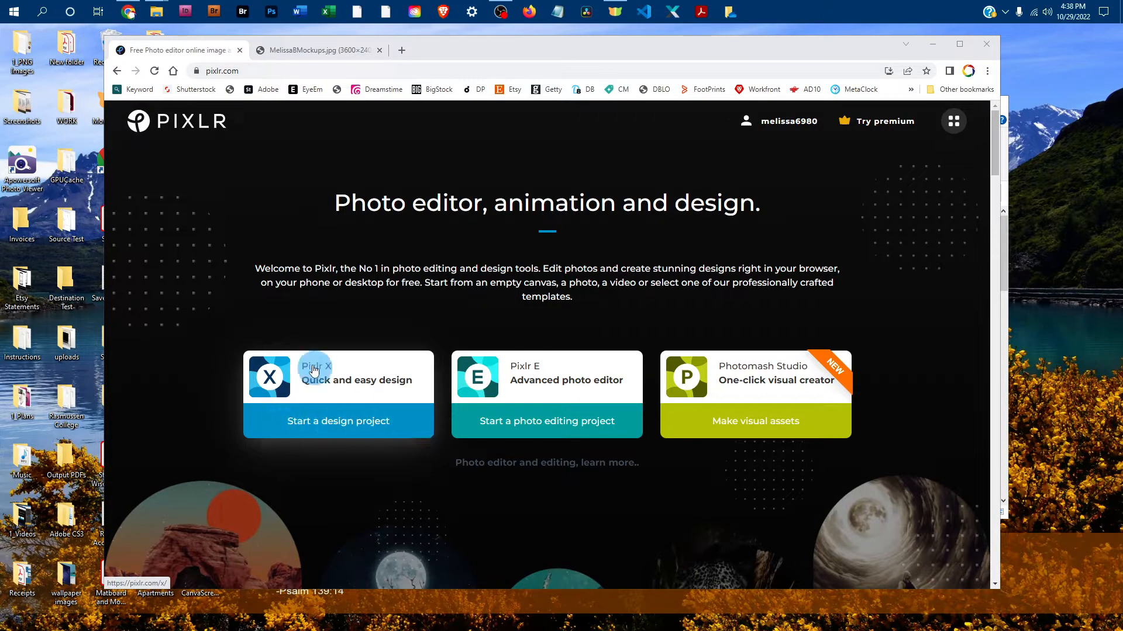
Step: Start a design project in Pixlr X and open the transparent-cutout LetterSize_2up Vertical_WhiteWood mockup from the 1_Art folder
left_click(326, 421)
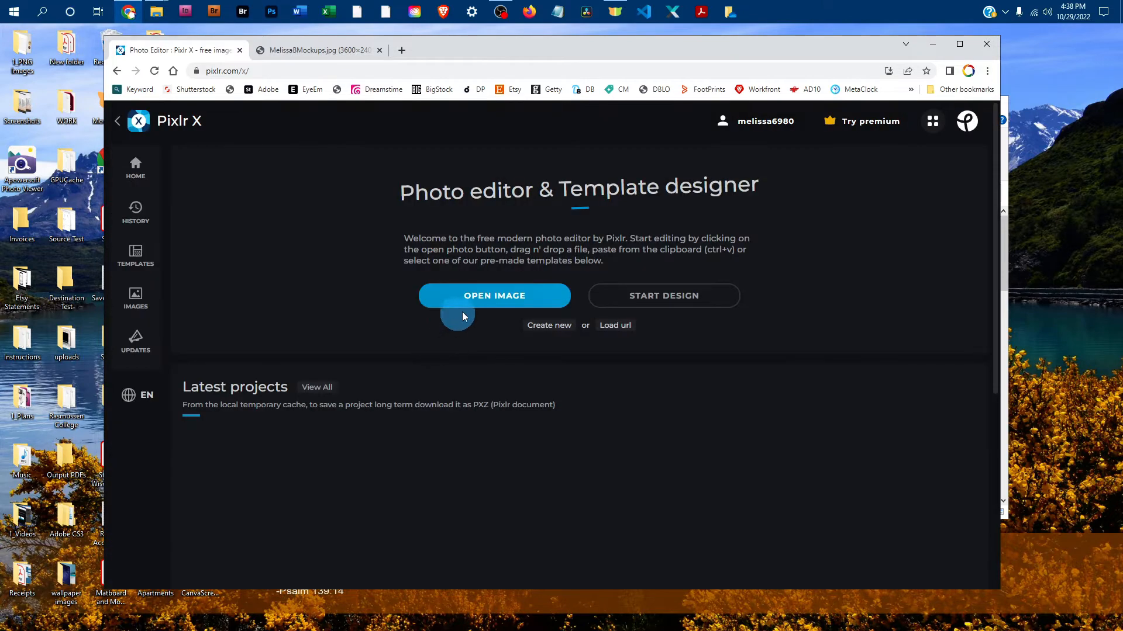
left_click(494, 296)
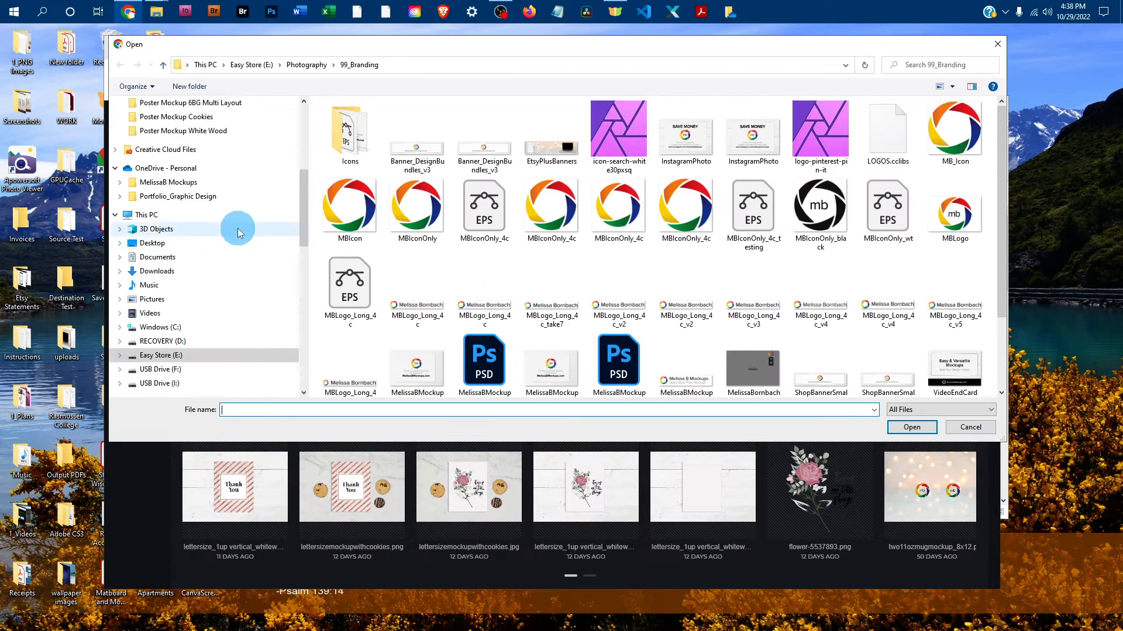
scroll(237, 218, "up", 6)
left_click(209, 228)
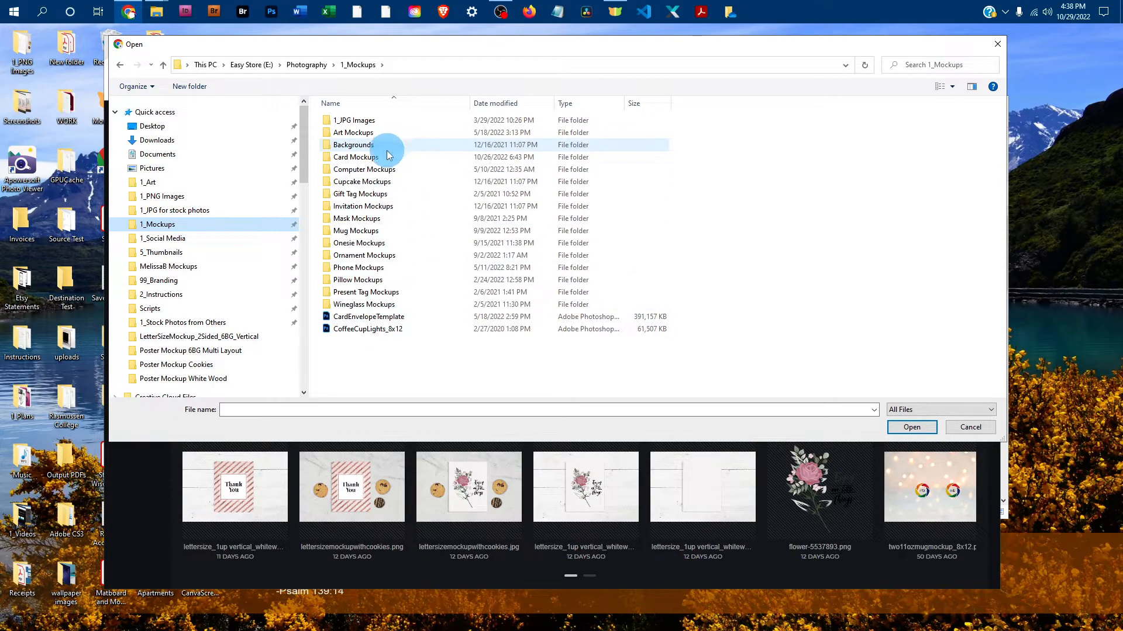
left_click(149, 181)
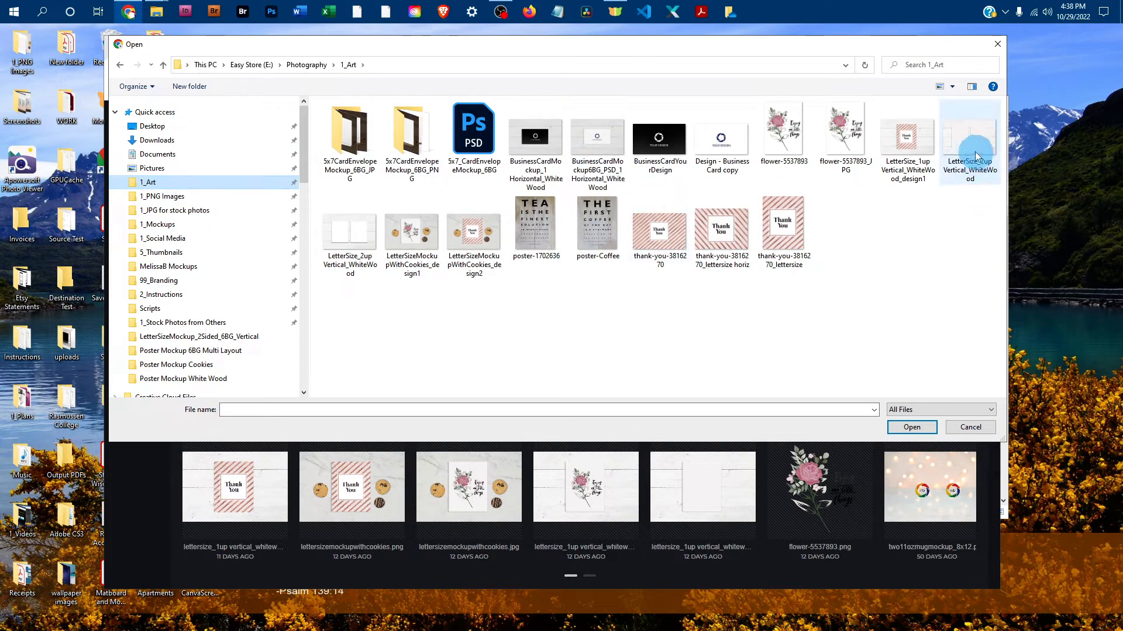
left_click(345, 234)
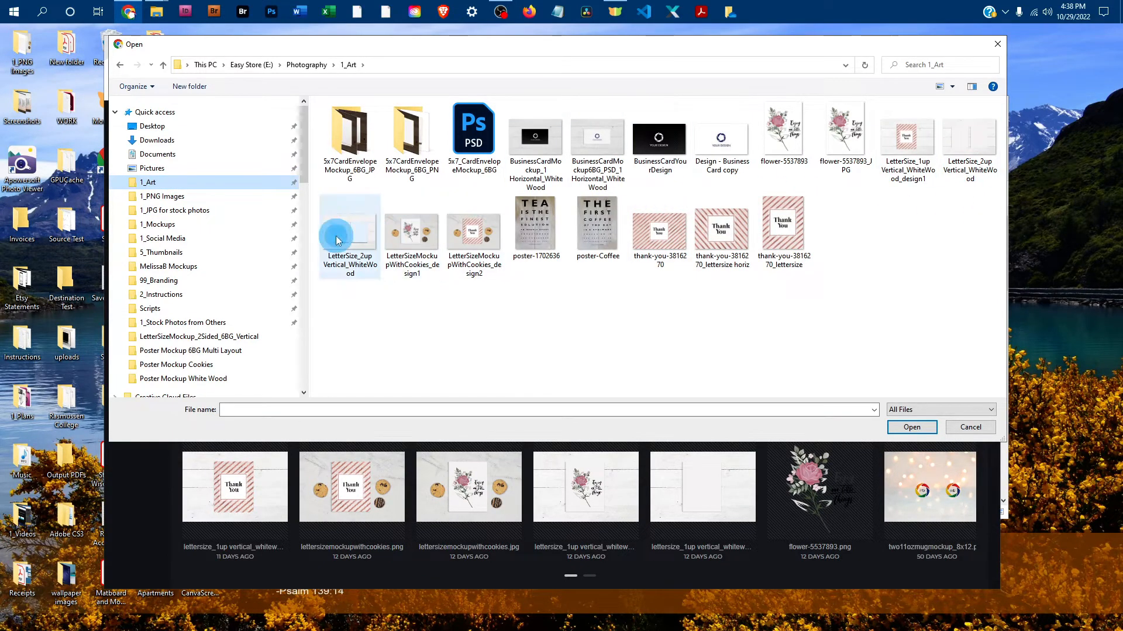
left_click(905, 426)
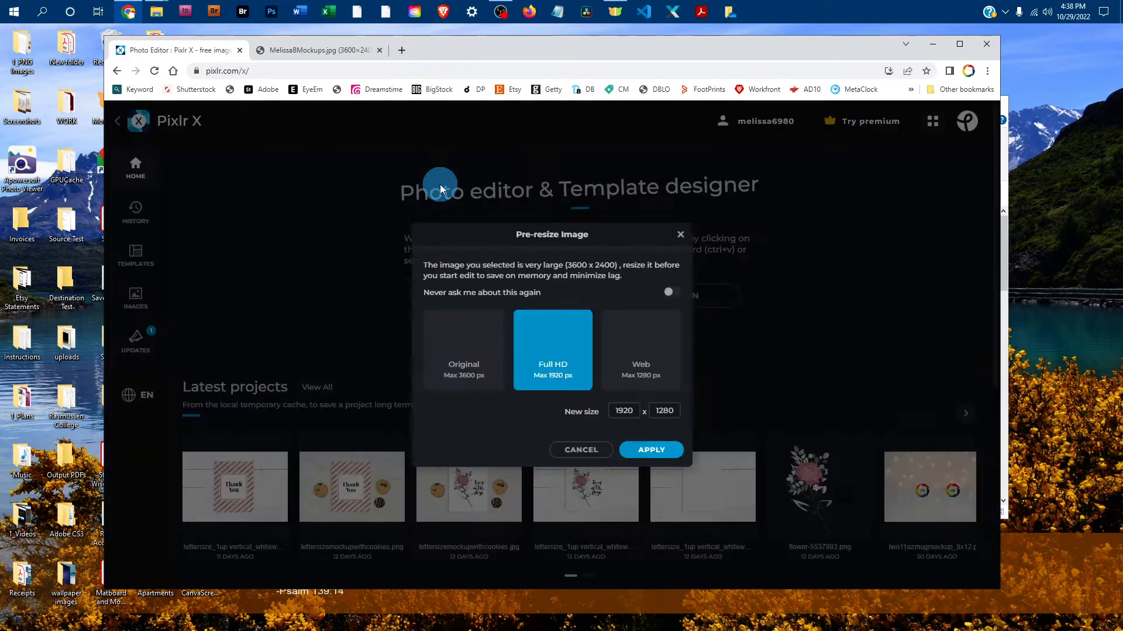
Step: Load the mockup at its original size of 3600 x 2400 px
left_click(478, 360)
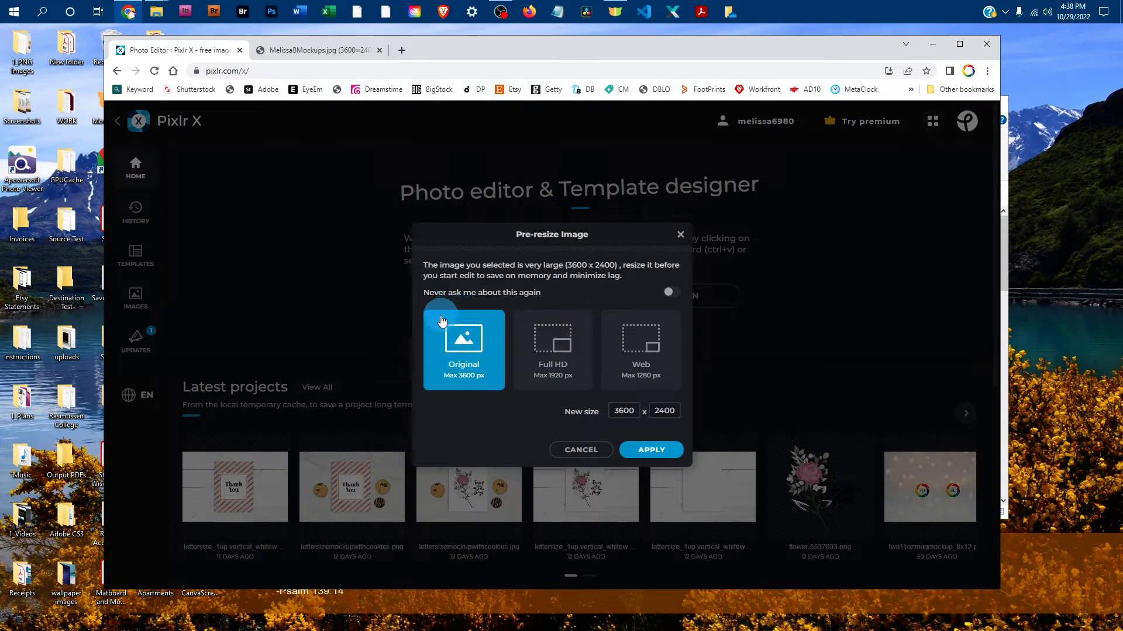
left_click(656, 450)
left_click(652, 300)
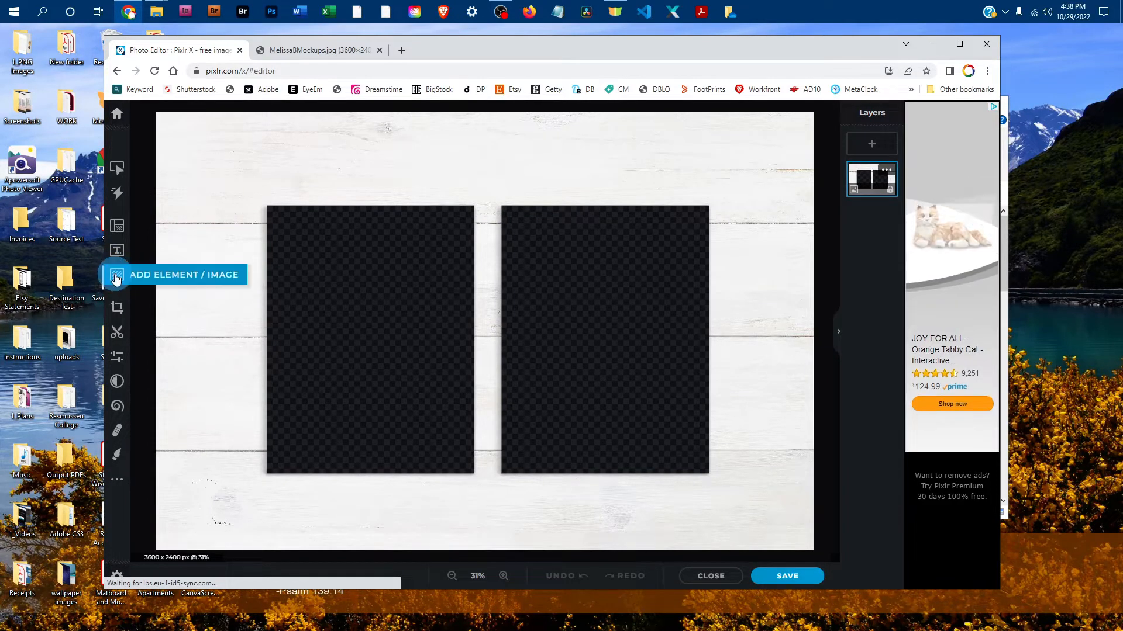
Step: Add the poster-1702636 image from the 1_Art folder to the mockup as a media element
left_click(116, 276)
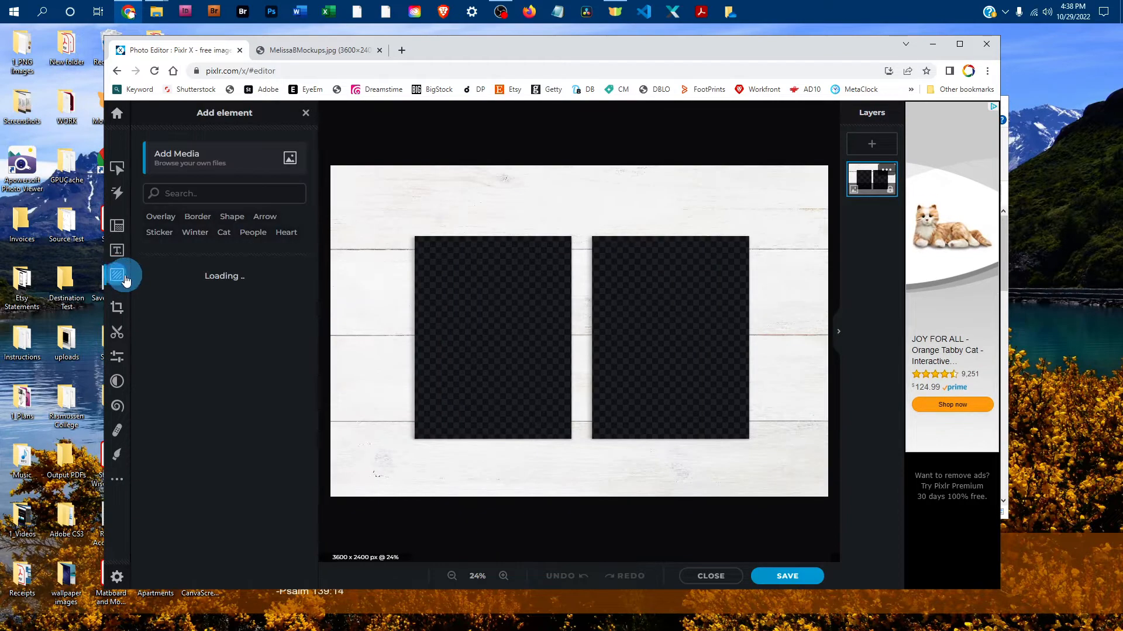
left_click(220, 159)
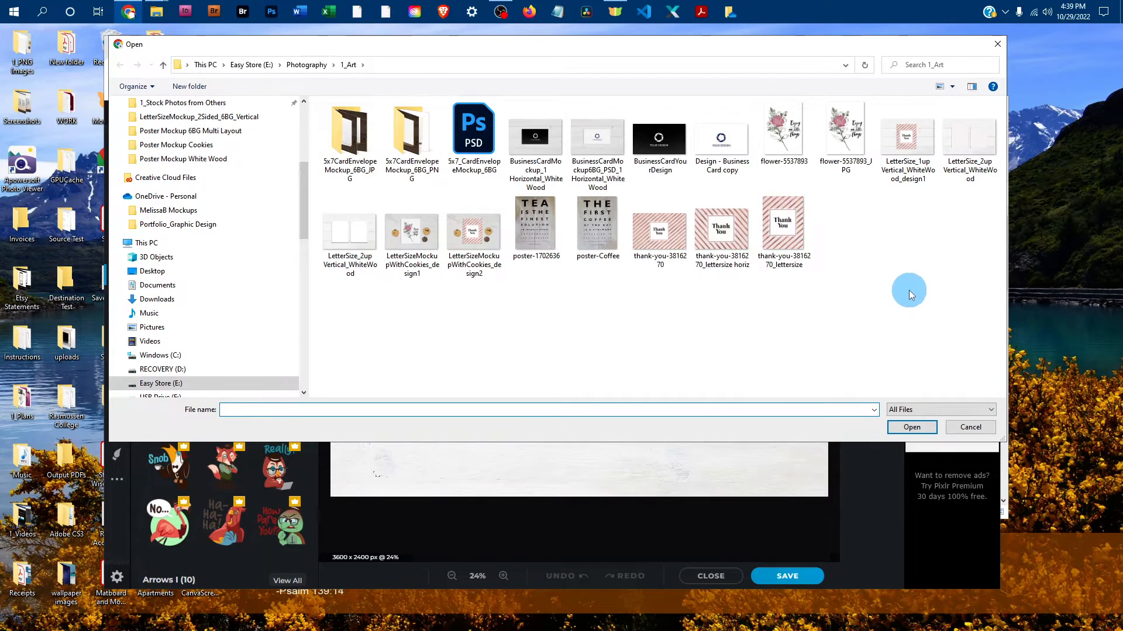
left_click(511, 228)
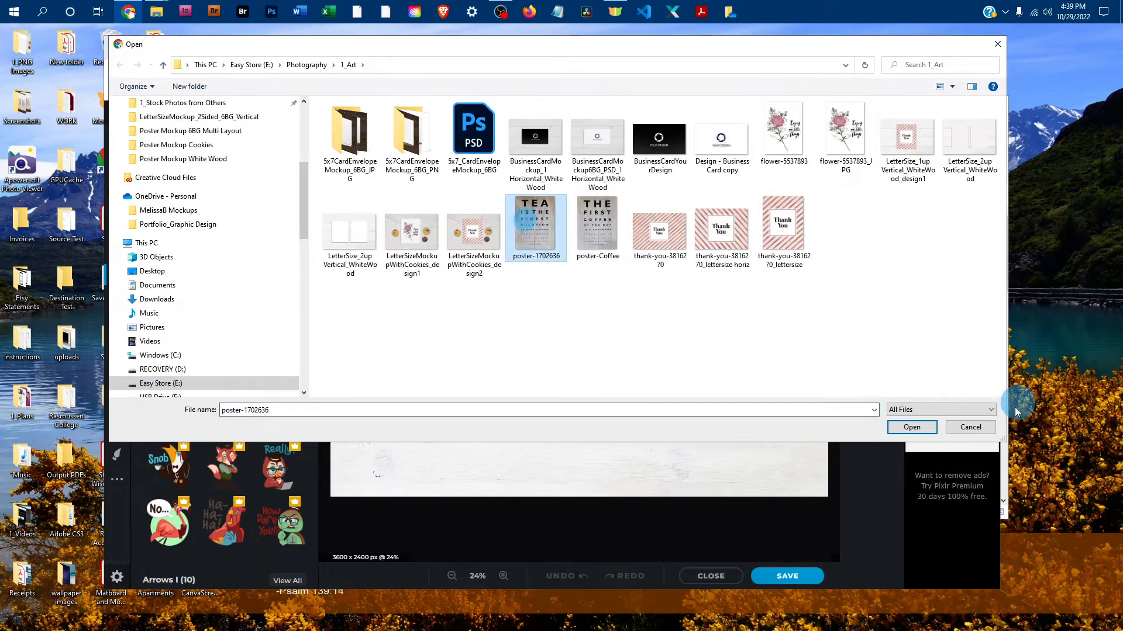
left_click(919, 427)
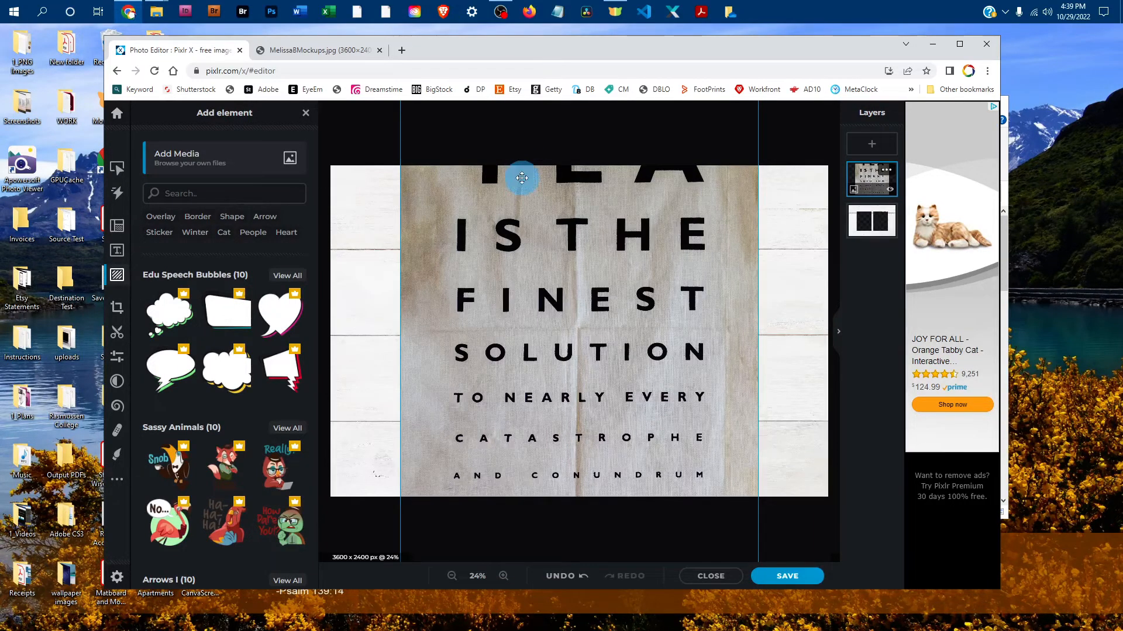
Step: Scale down the tea poster and position it so it just covers the left page opening of the mockup
scroll(522, 185, "down", 3)
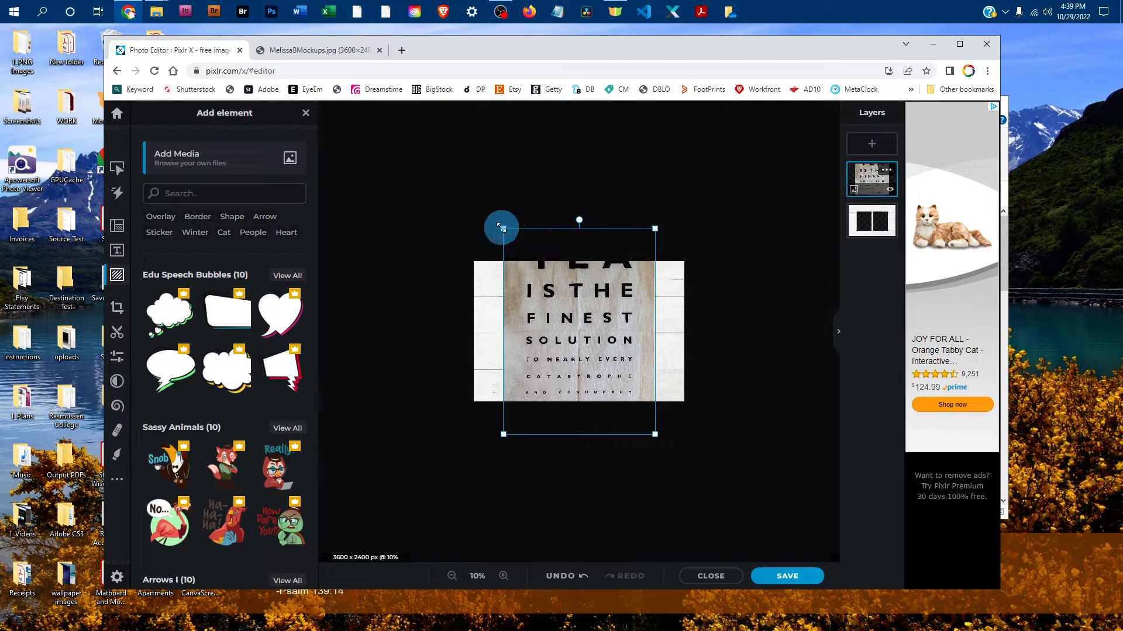
left_click_drag(501, 227, 573, 272)
left_click_drag(606, 346, 556, 328)
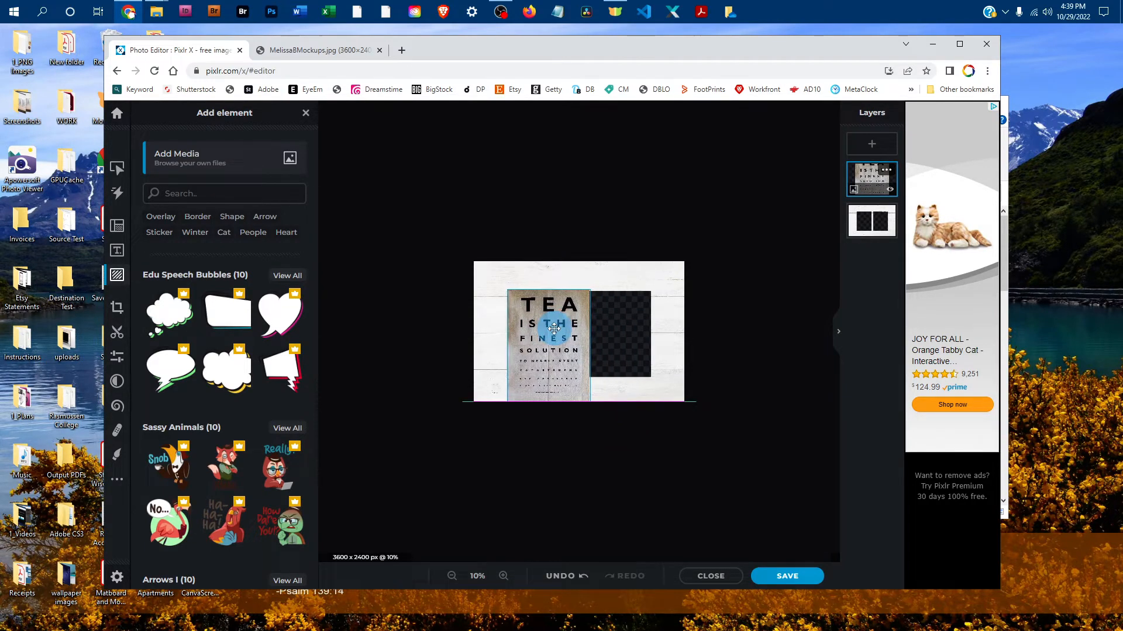
left_click_drag(590, 400, 578, 381)
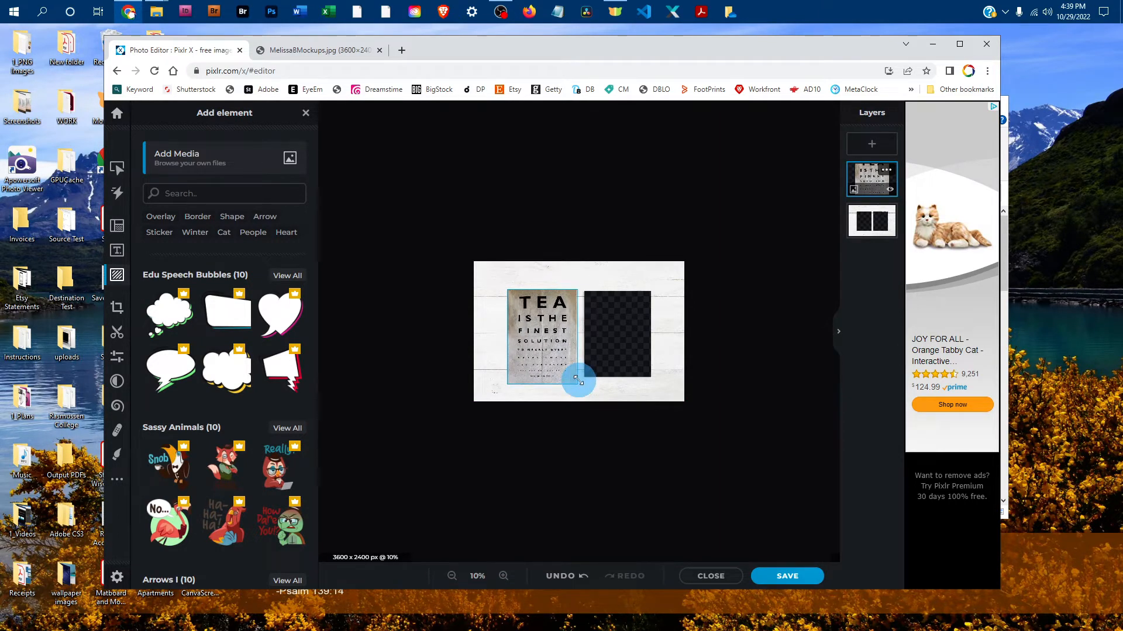
left_click_drag(536, 346, 537, 346)
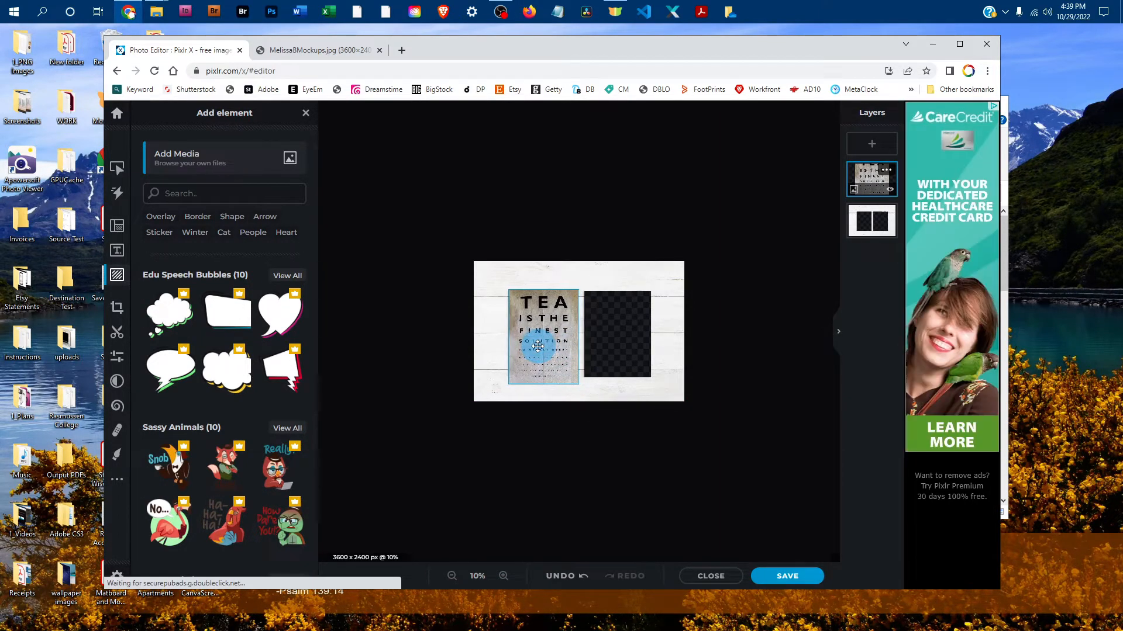
left_click(777, 286)
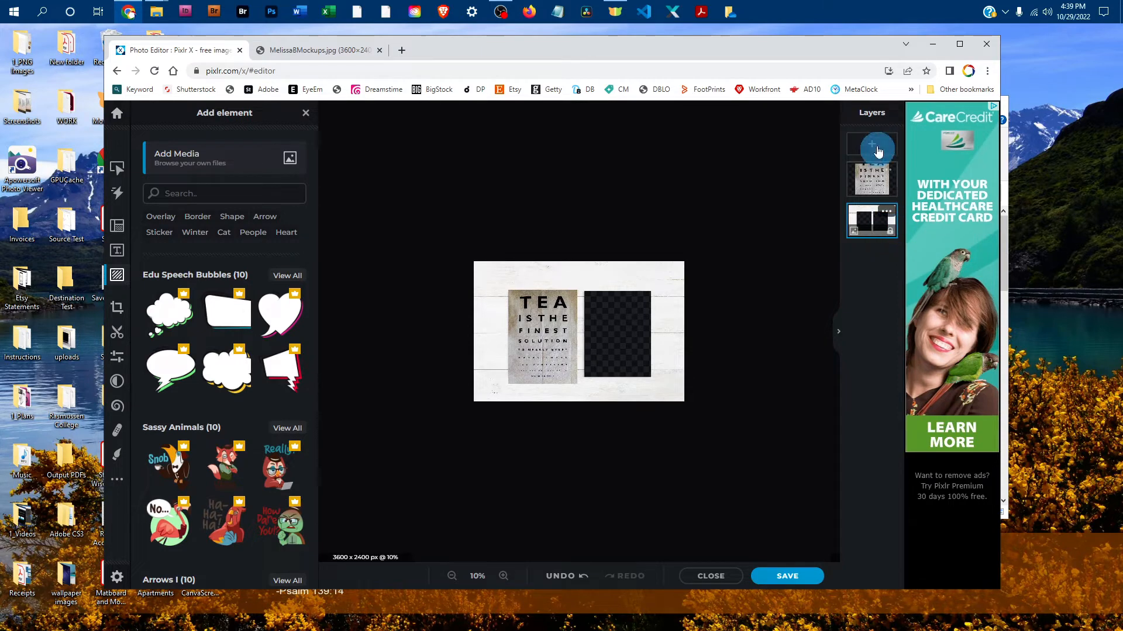
Step: Unlock the Background mockup layer and move the tea poster layer beneath it
left_click(890, 232)
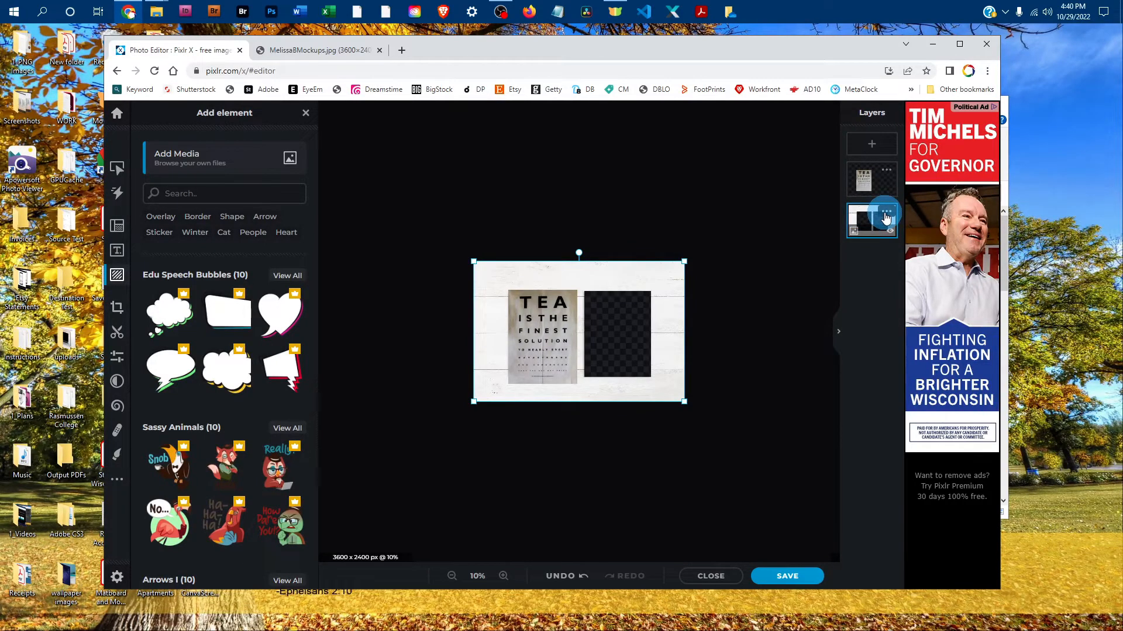
left_click(885, 212)
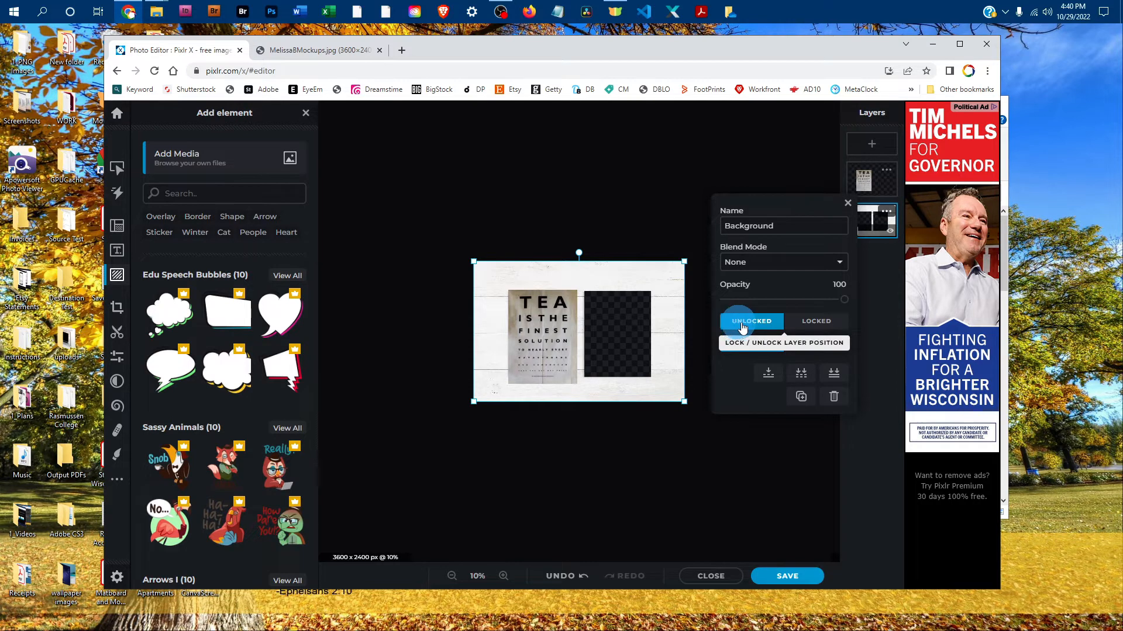
left_click(802, 331)
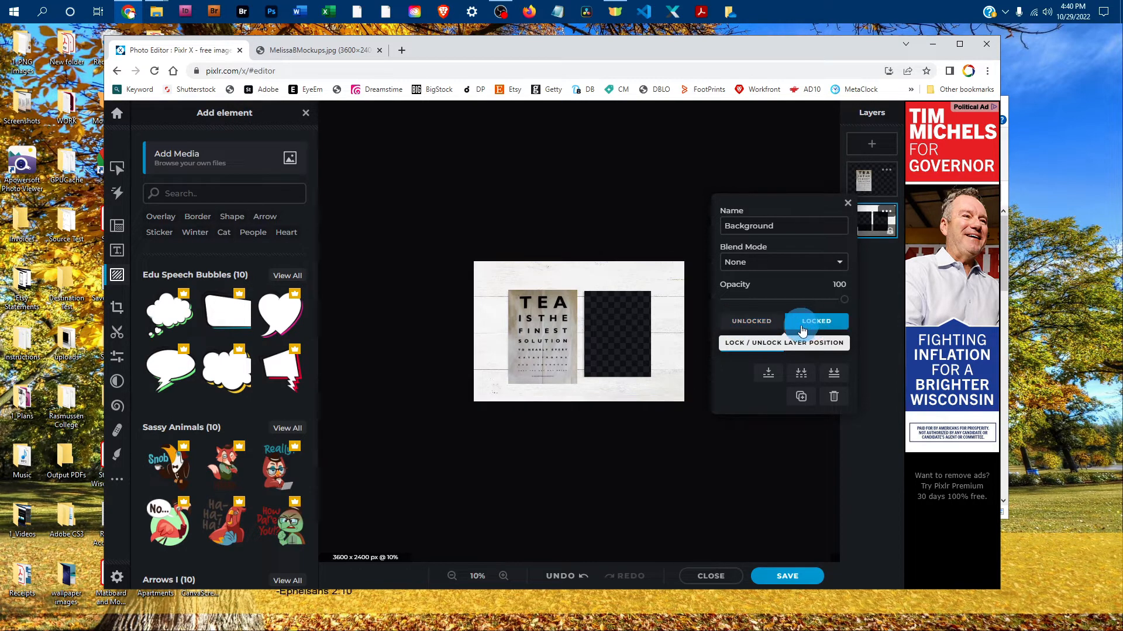
left_click(740, 329)
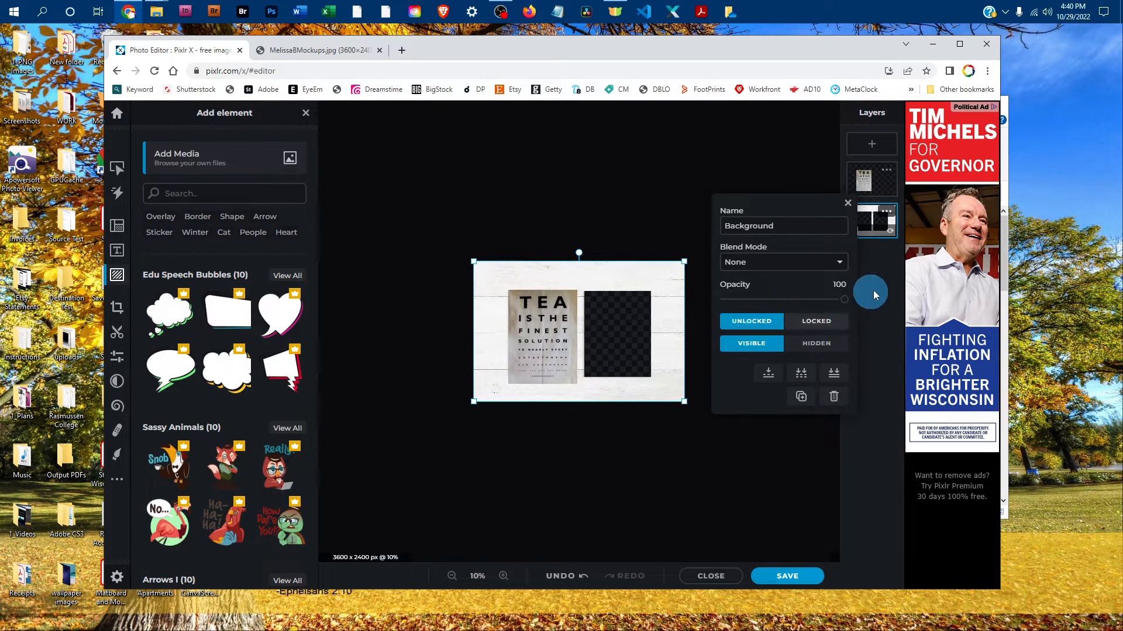
left_click(857, 205)
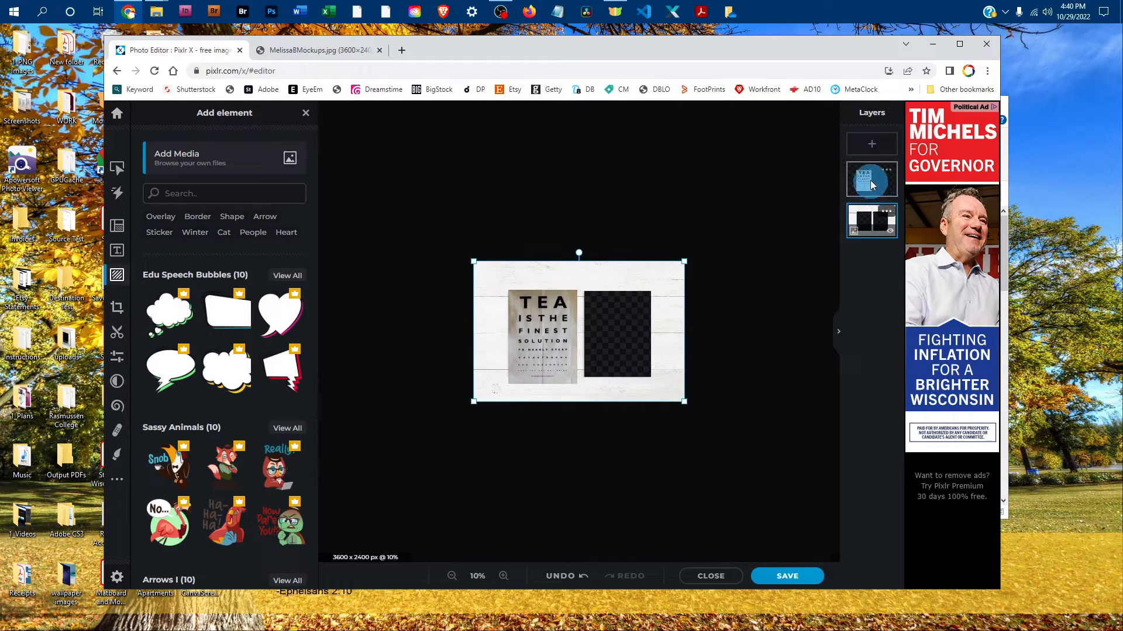
left_click_drag(870, 184, 867, 221)
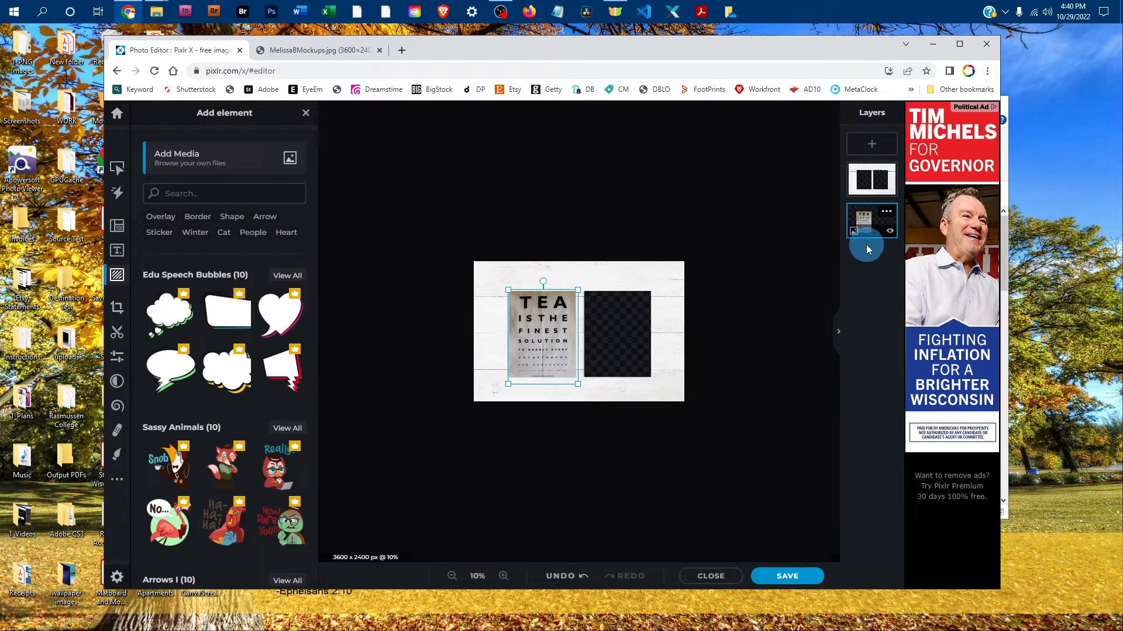
left_click(595, 223)
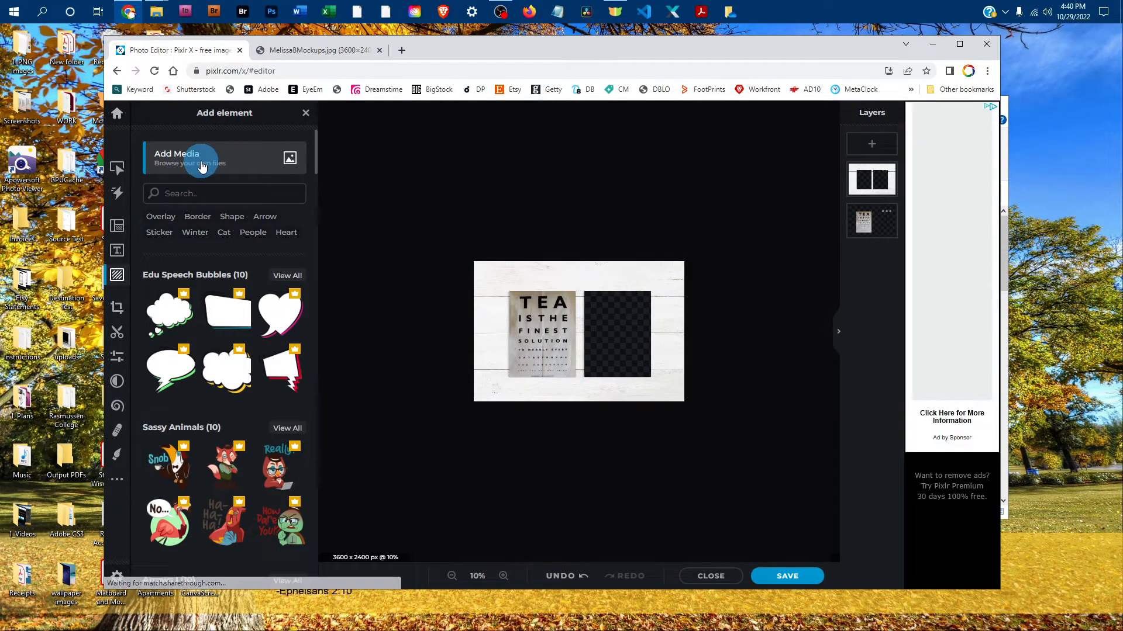
Step: Add the poster-Coffee image from the 1_Art folder as a media element
left_click(248, 164)
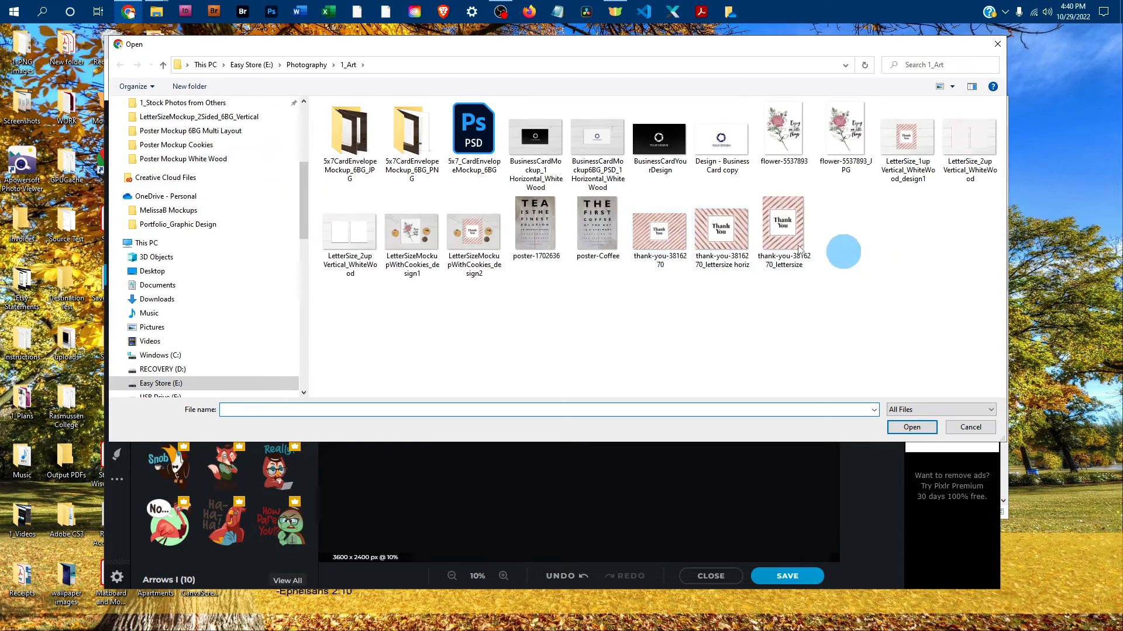
left_click(597, 228)
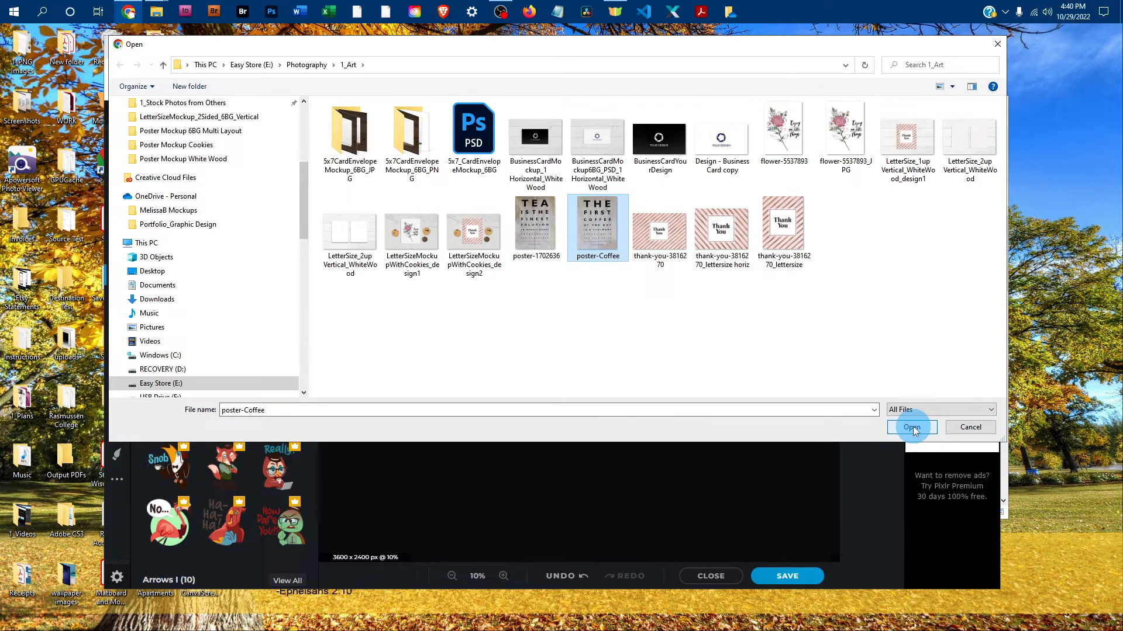
left_click(912, 427)
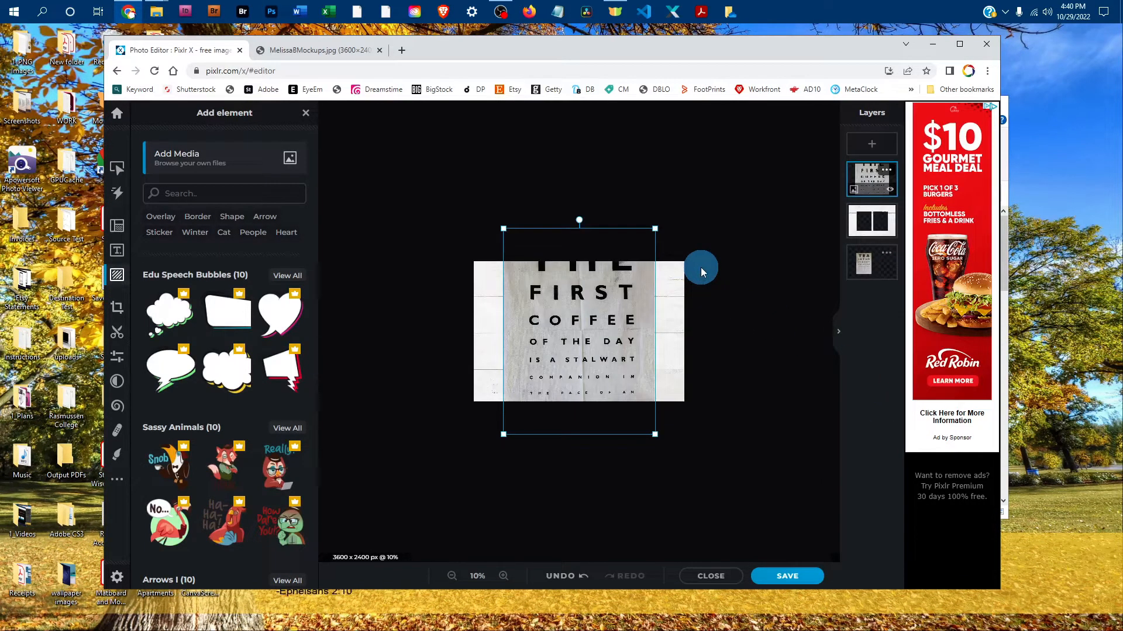
Step: Scale down the coffee poster to cover the right page opening and move its layer to the bottom of the layer stack
left_click_drag(502, 229, 581, 299)
left_click_drag(608, 372, 611, 327)
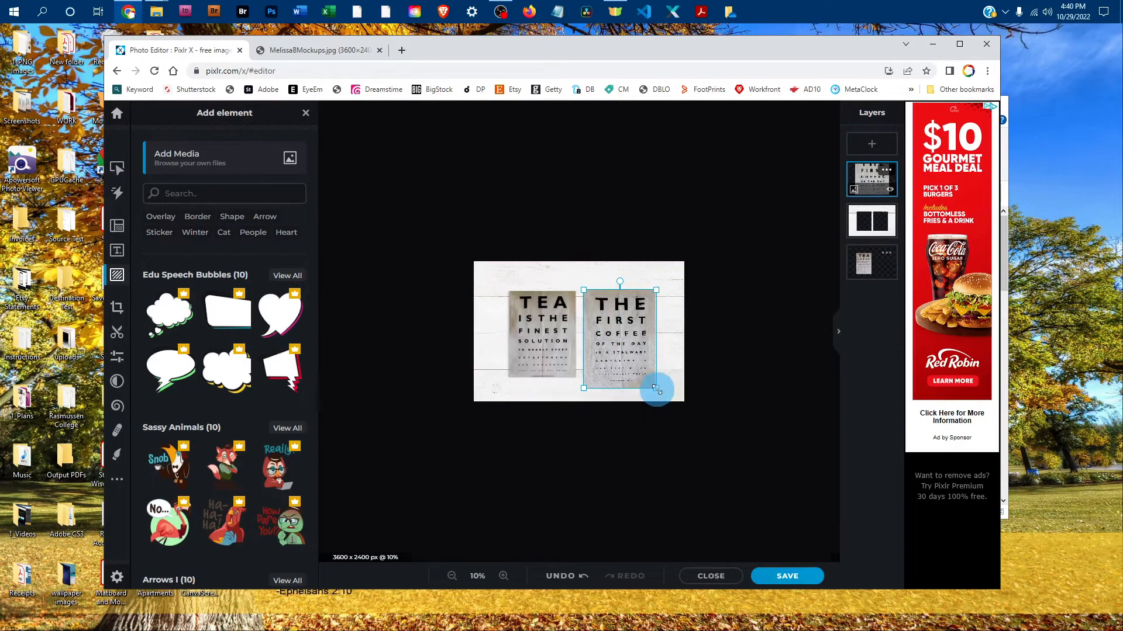
left_click_drag(656, 384, 652, 384)
left_click(756, 337)
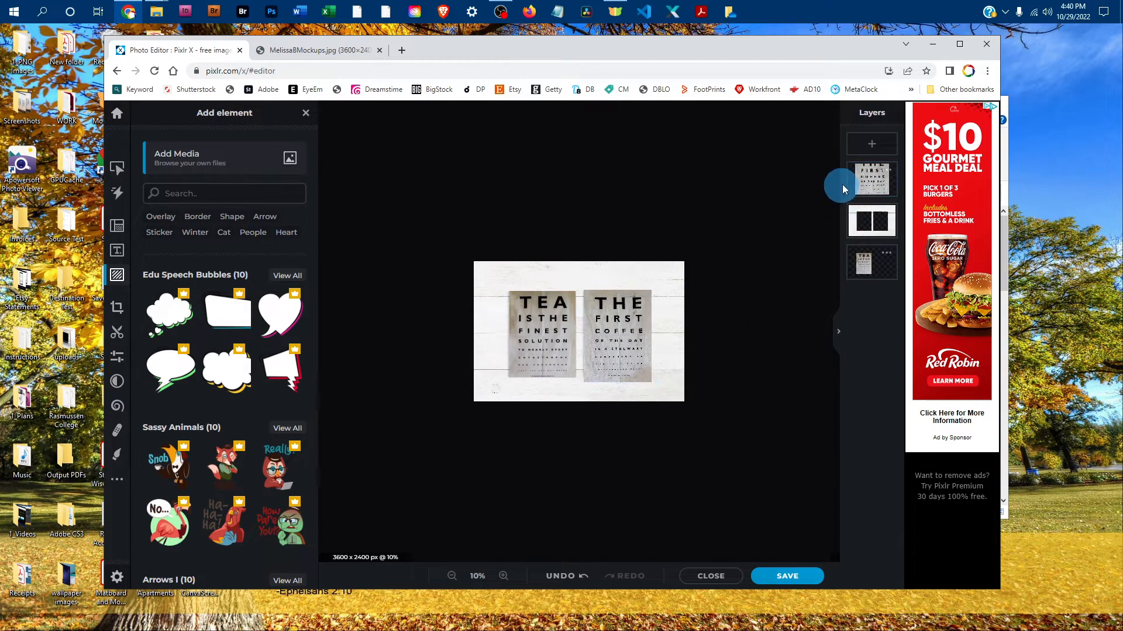
left_click_drag(874, 181, 866, 330)
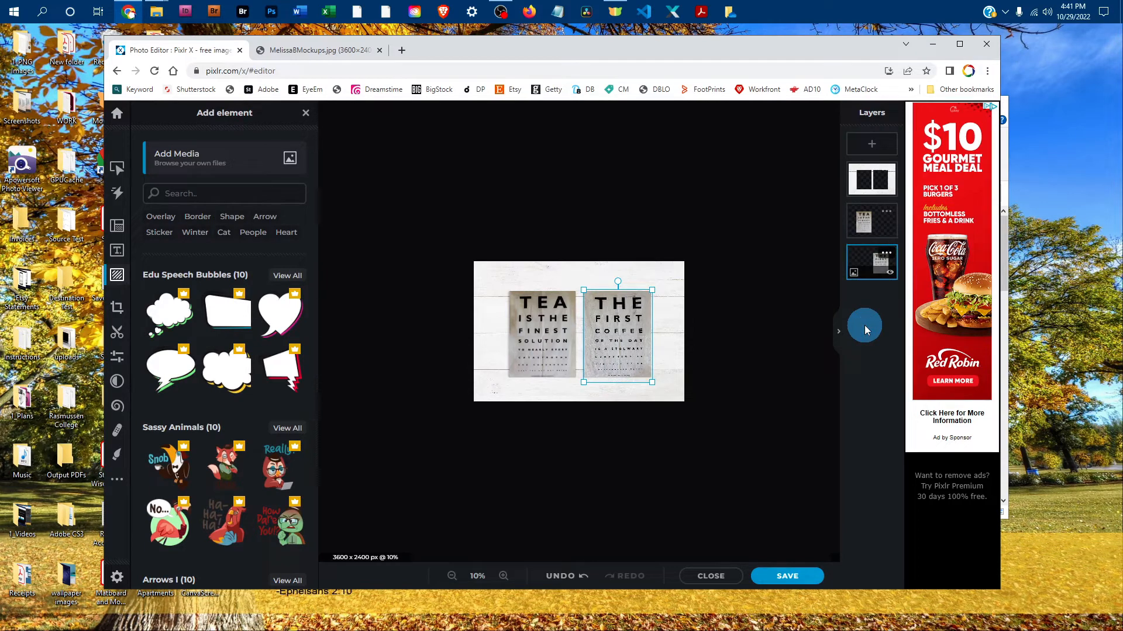
left_click(698, 214)
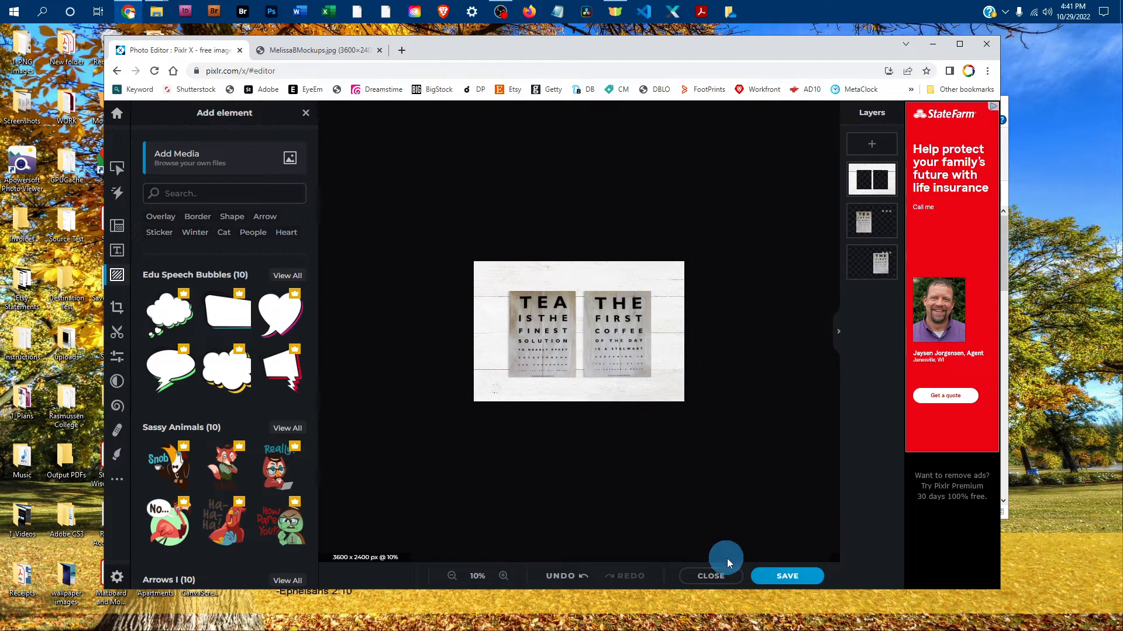
Step: Save the mockup as a high-quality 3600 x 2400 JPG named LetterSize_2up Vertical_WhiteWood_design1 in 1_Art, and dismiss the premium offer
left_click(794, 580)
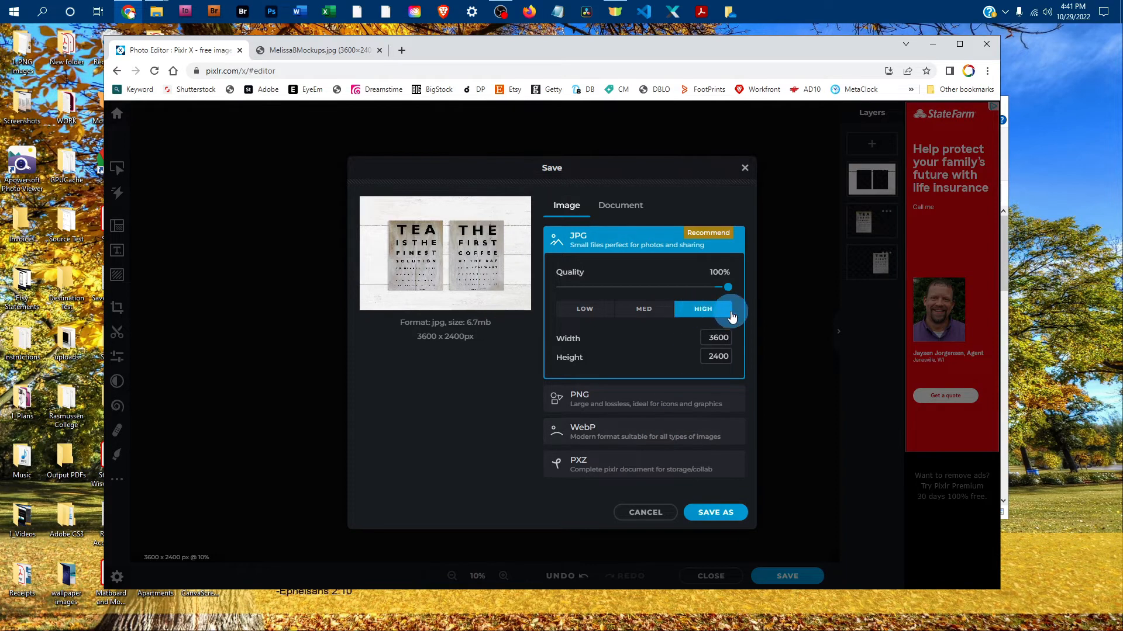
left_click(717, 515)
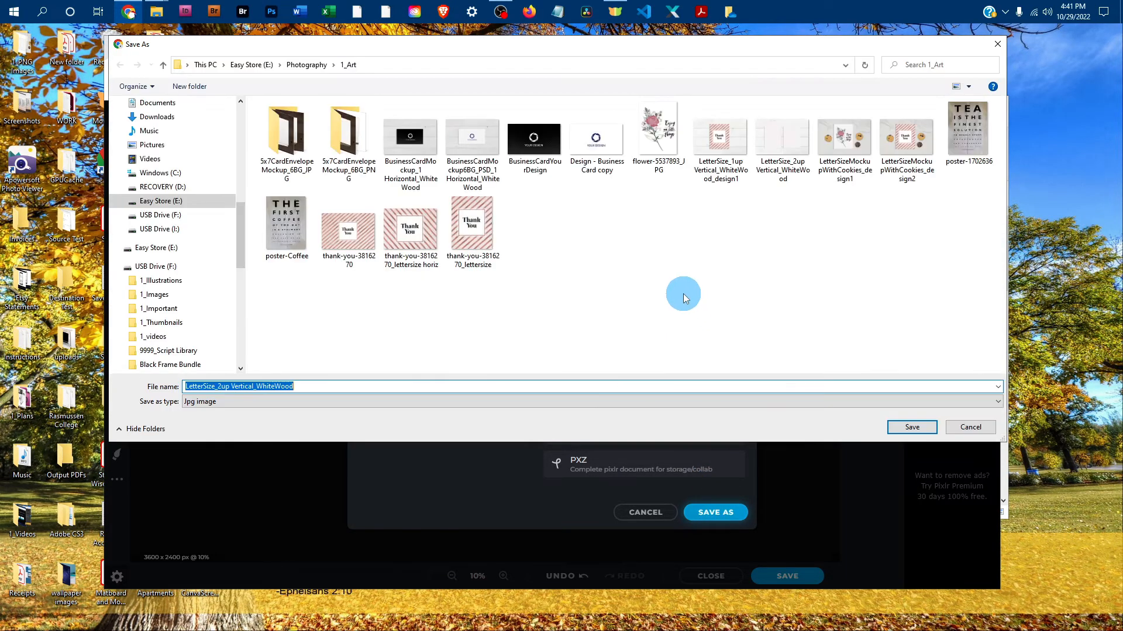
left_click(302, 387)
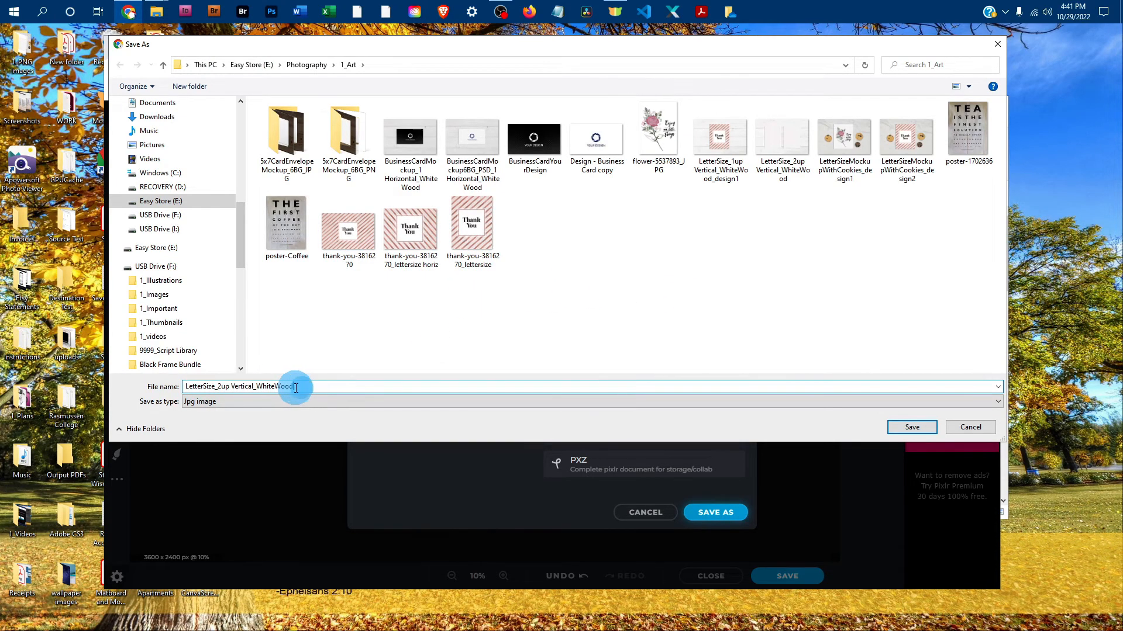
type("_design1")
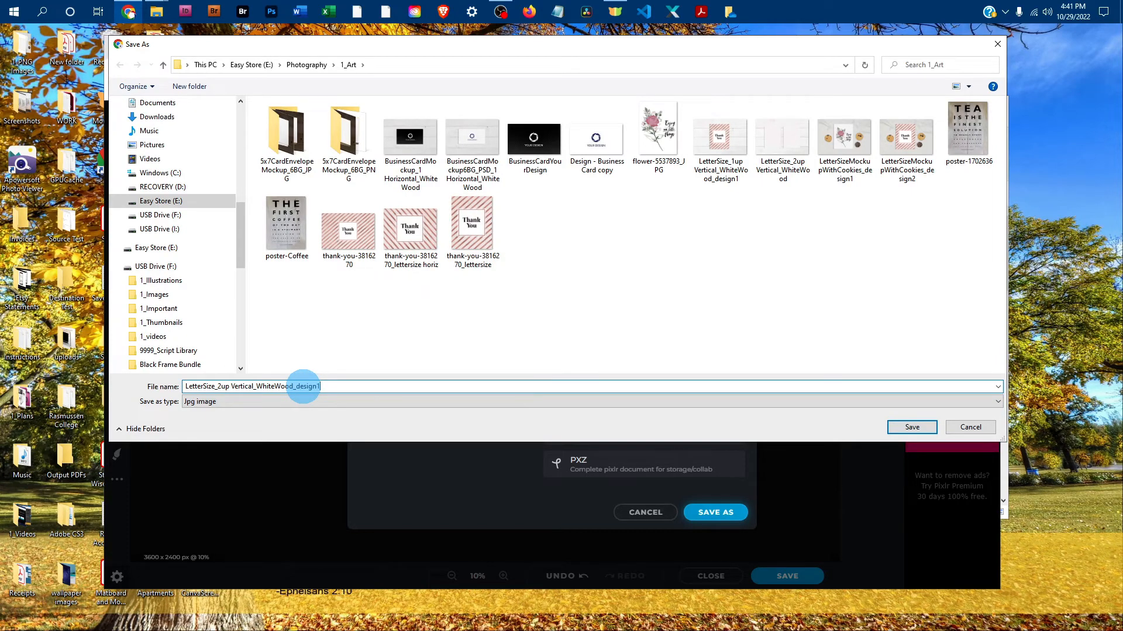
left_click(916, 427)
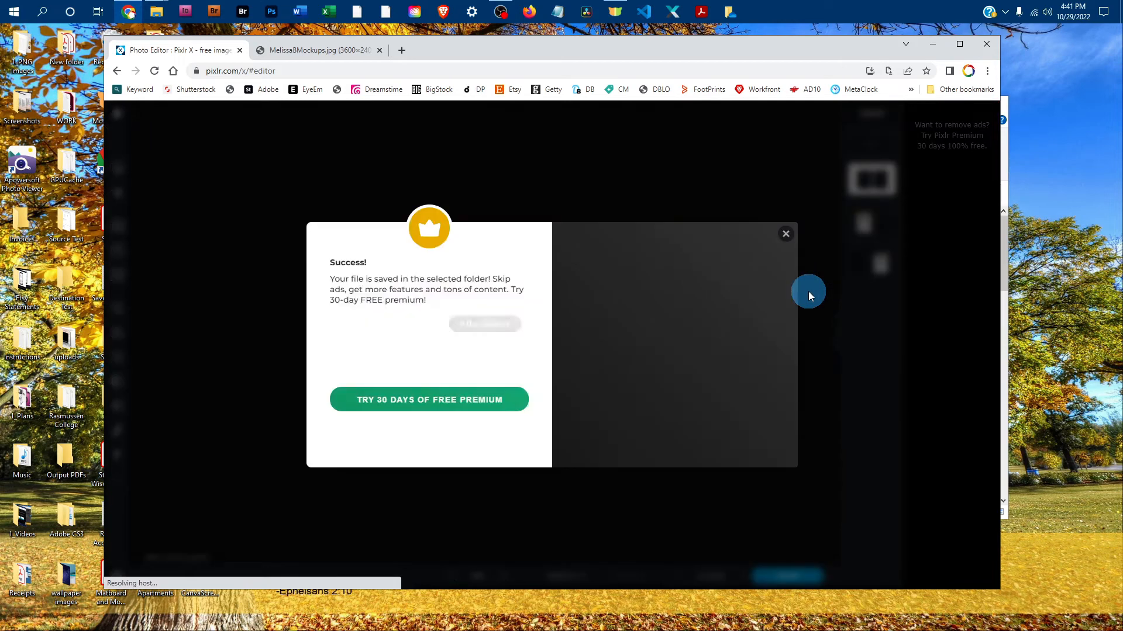
left_click(787, 235)
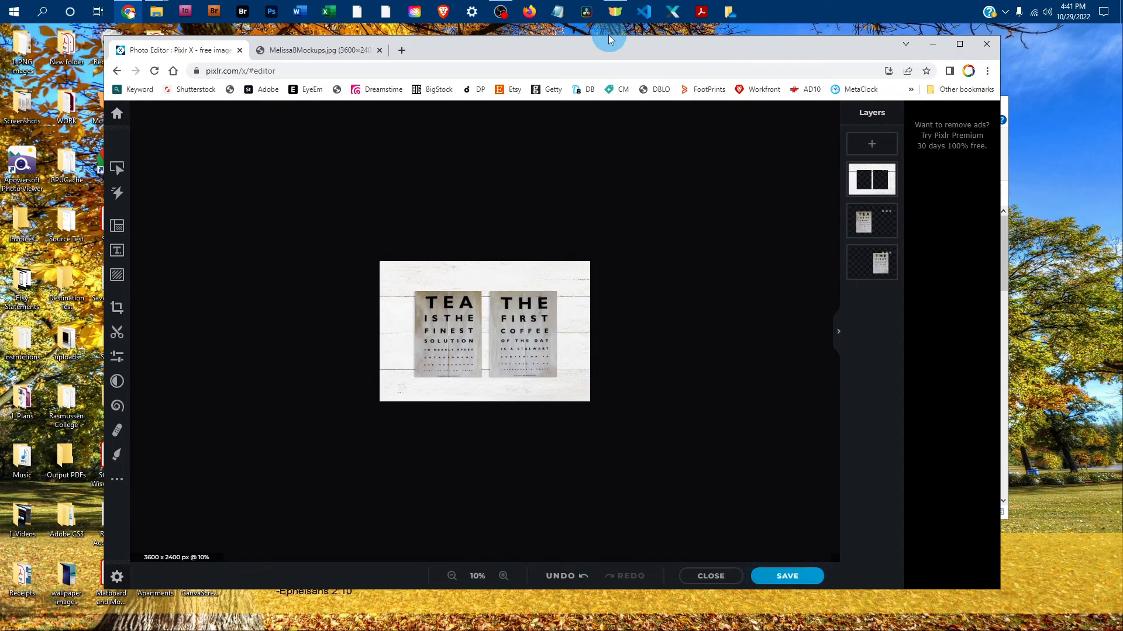
Step: View the MelissaBMockups.jpg image that is open in the other browser page
left_click(347, 52)
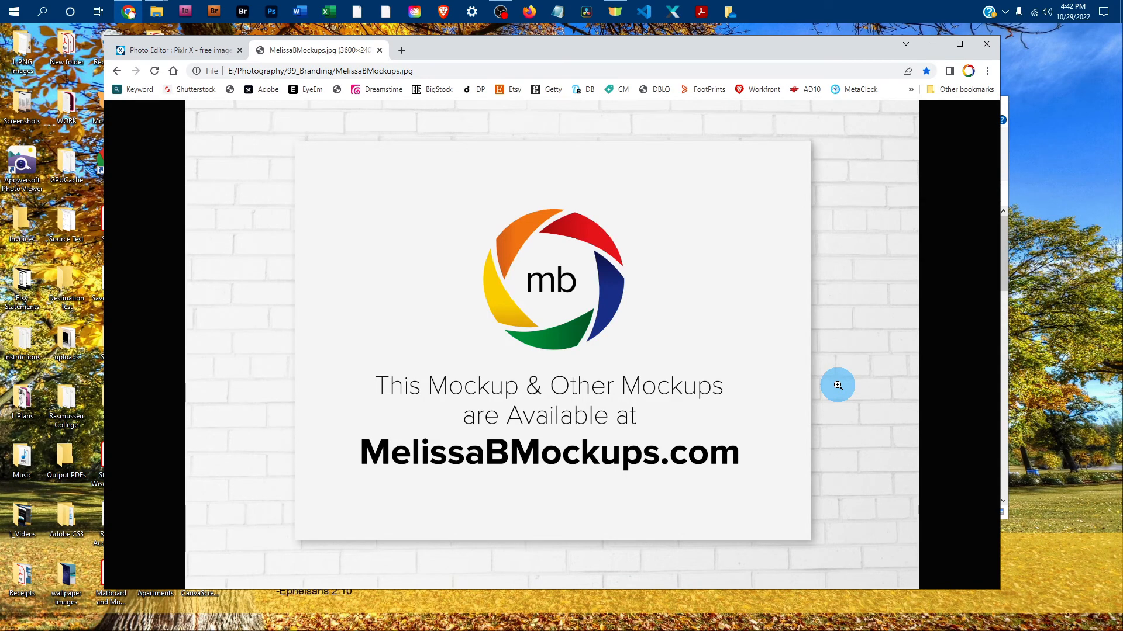
left_click(800, 7)
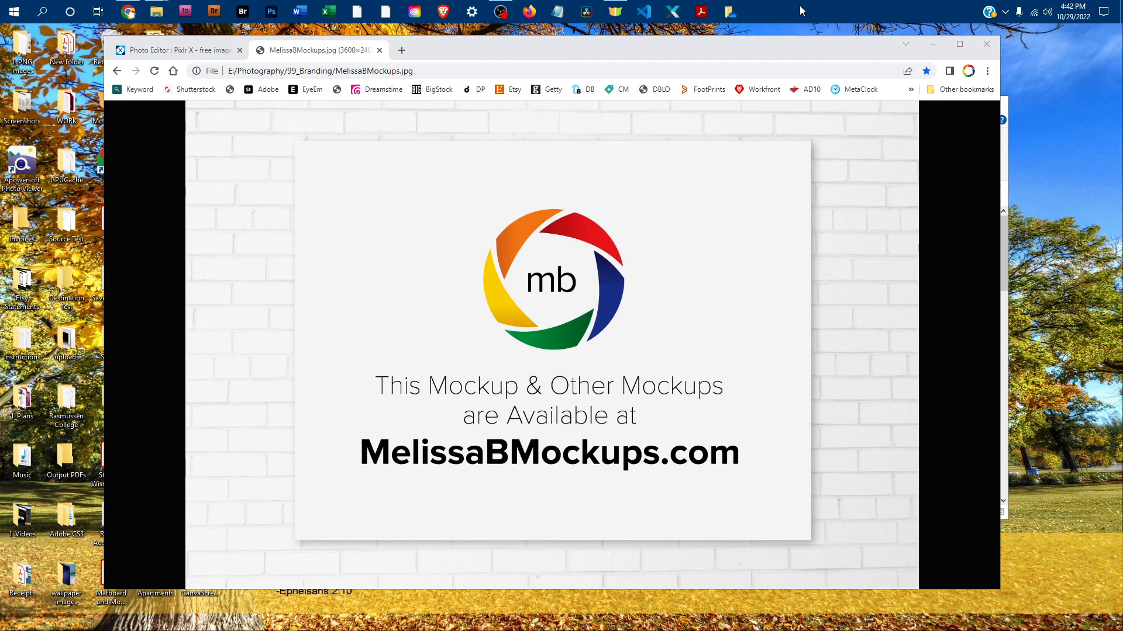